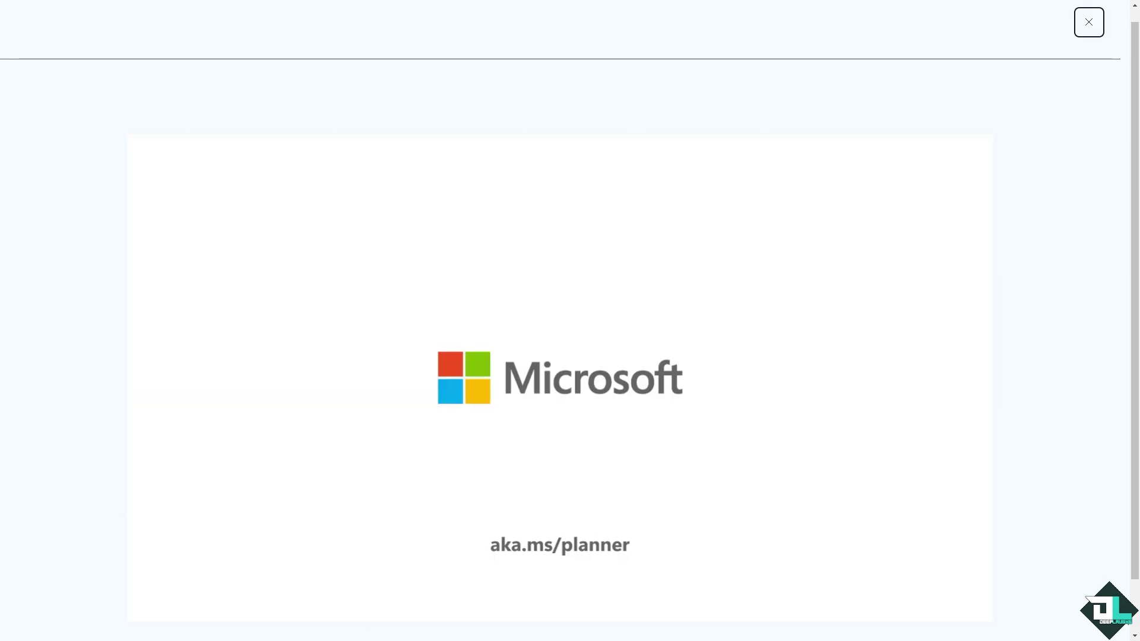
# Dismiss the intro video to reveal Planner's My Day page.
pyautogui.press('Escape')
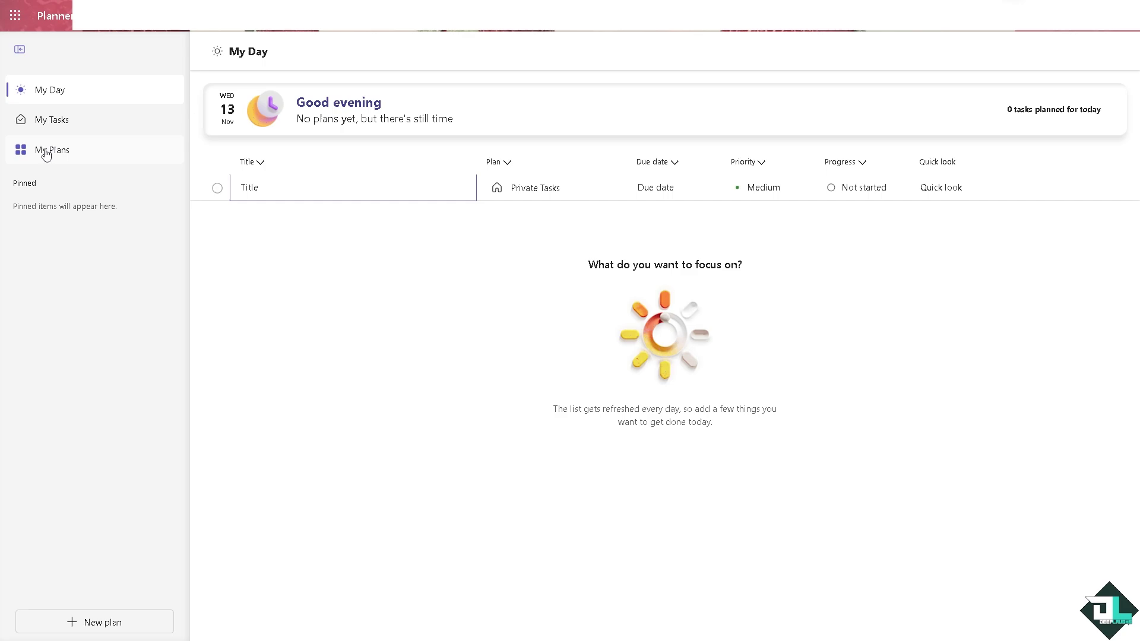
# Share the 'How to Create Group in Microsoft Planner' plan by creating a new group from it.
pyautogui.click(48, 156)
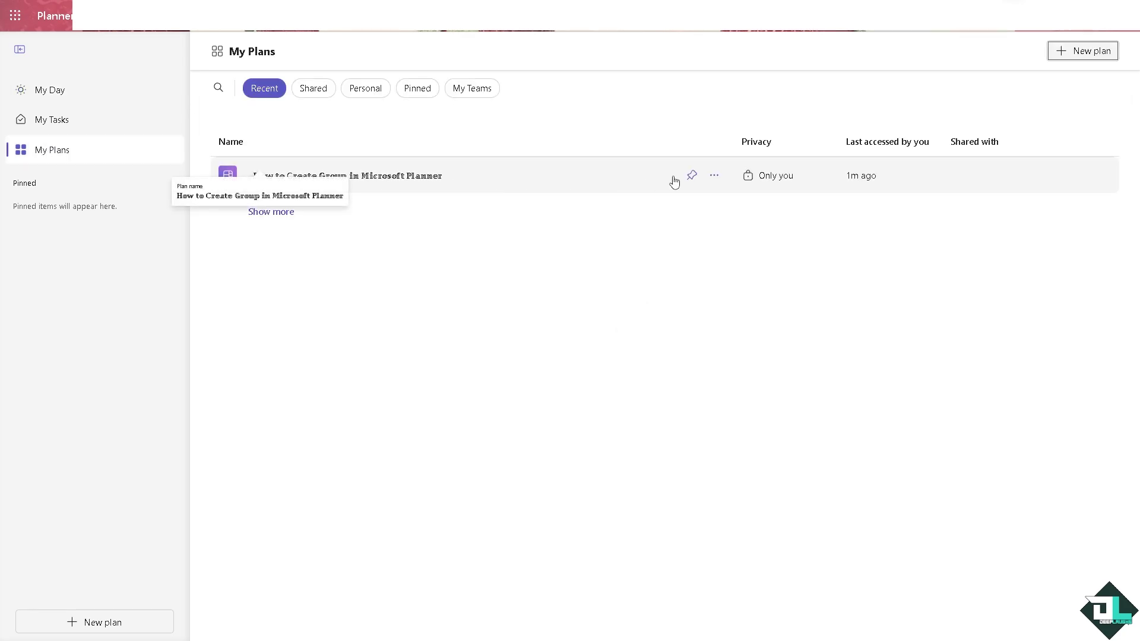
pyautogui.click(396, 178)
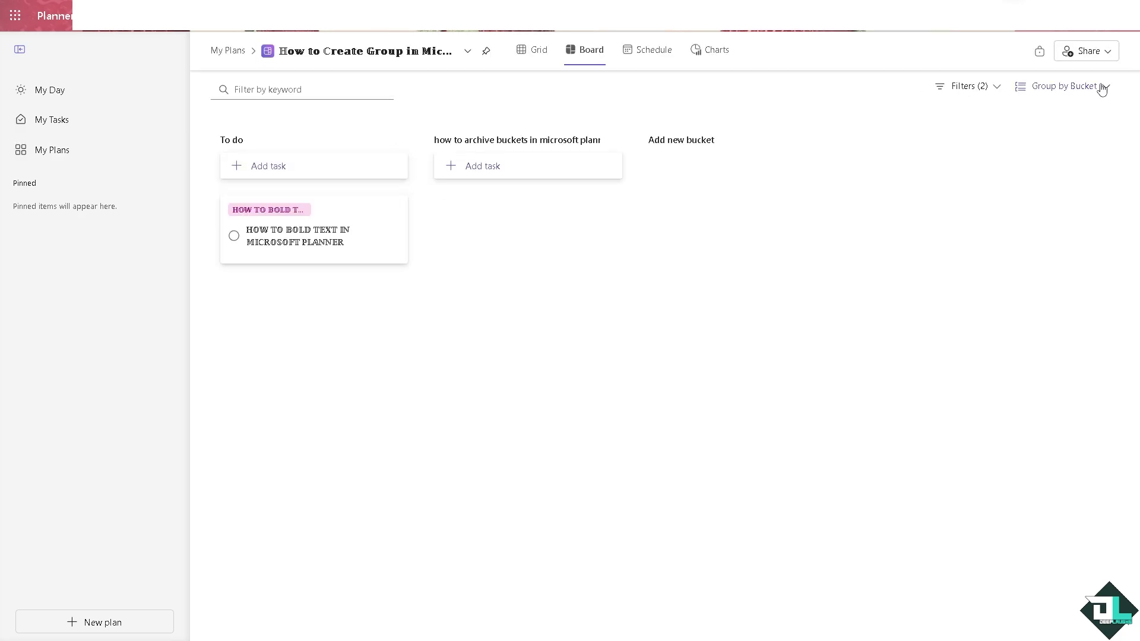
pyautogui.click(1104, 55)
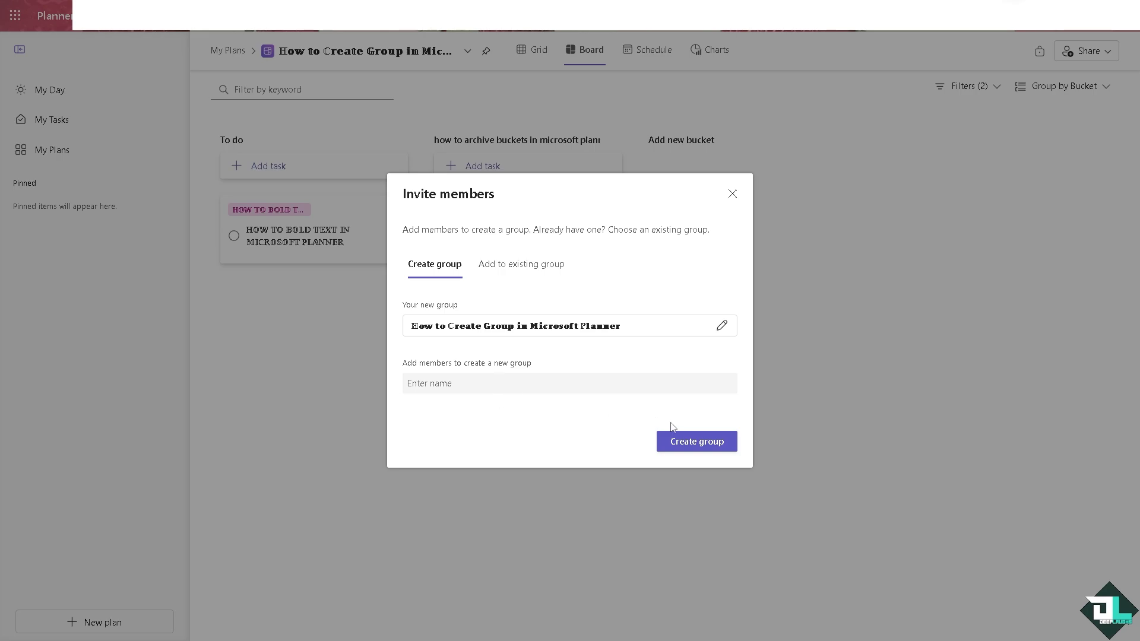
pyautogui.click(683, 443)
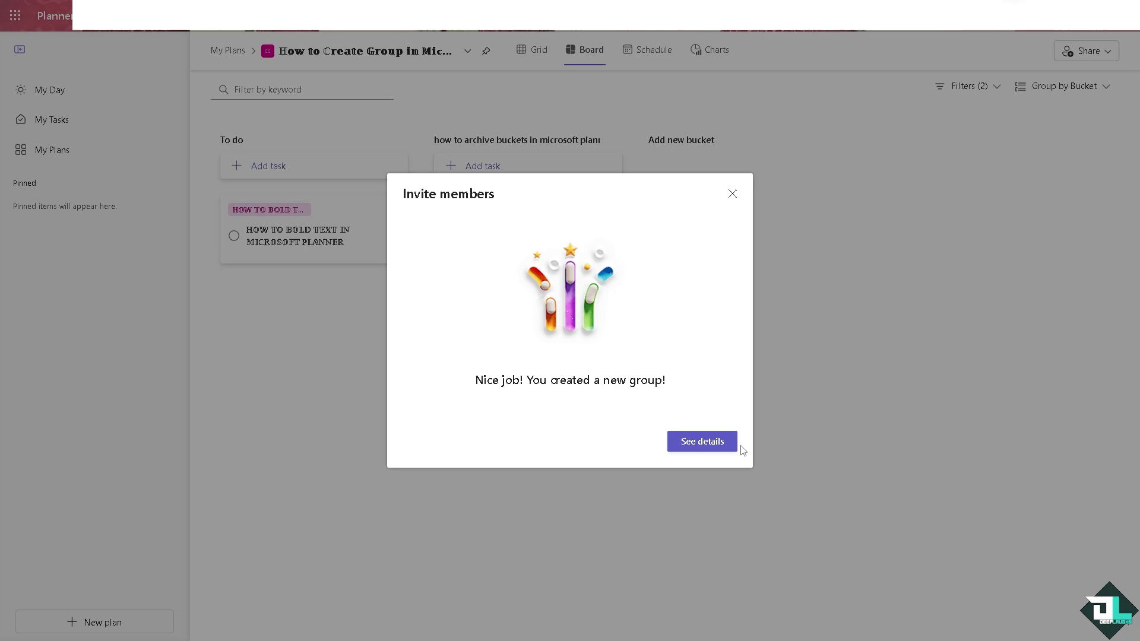
# Review the new private group's details and single member, then close the invite window.
pyautogui.click(706, 441)
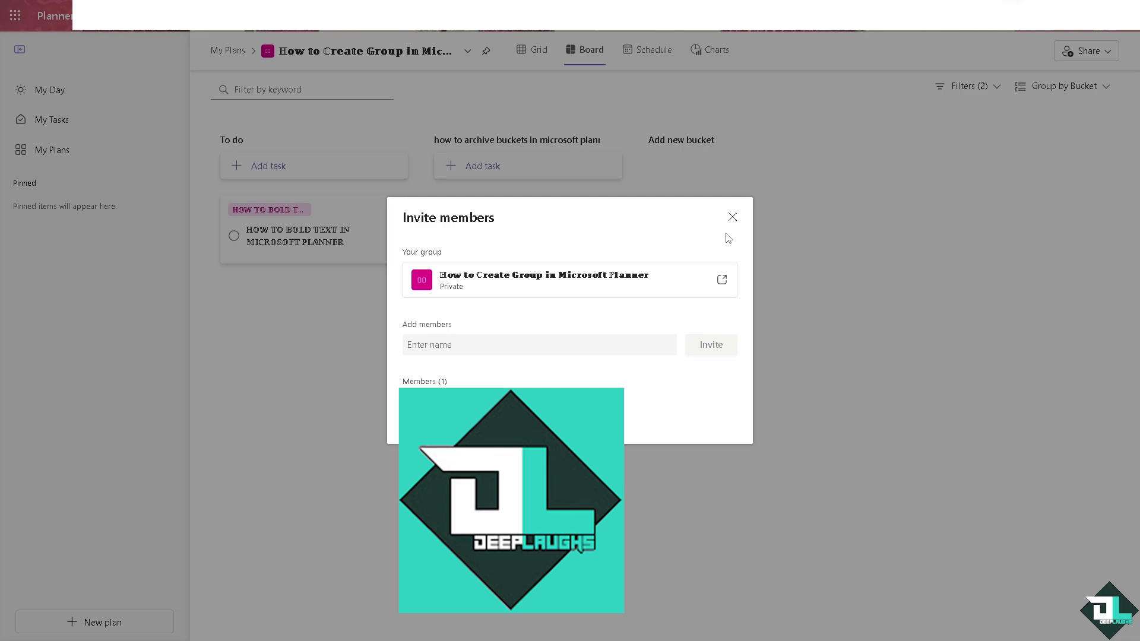
pyautogui.click(734, 217)
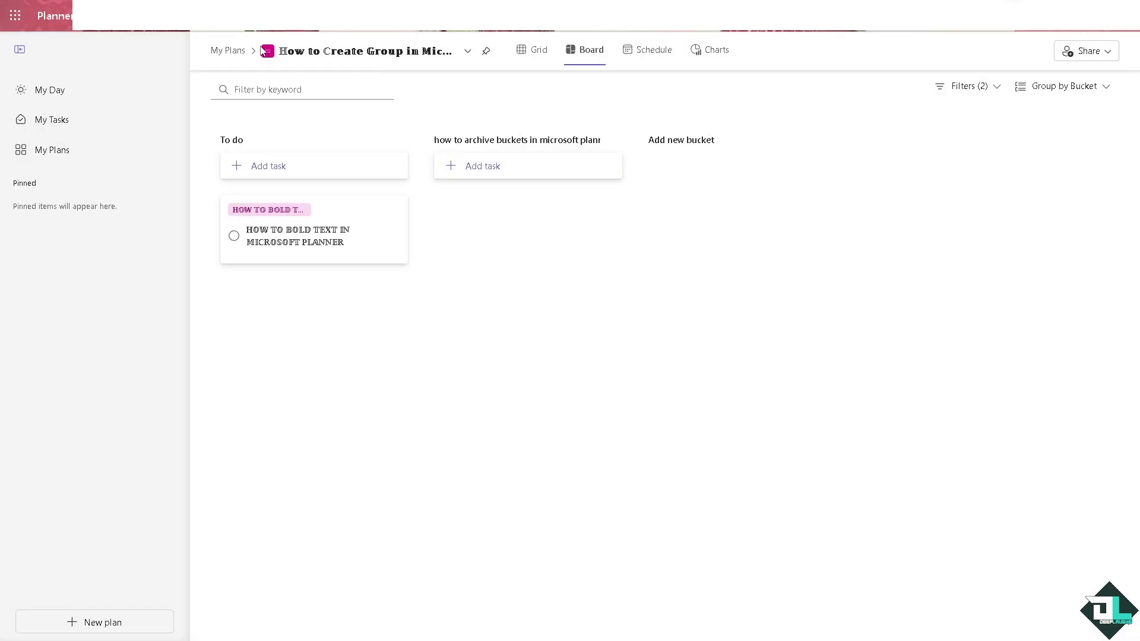
pyautogui.click(236, 52)
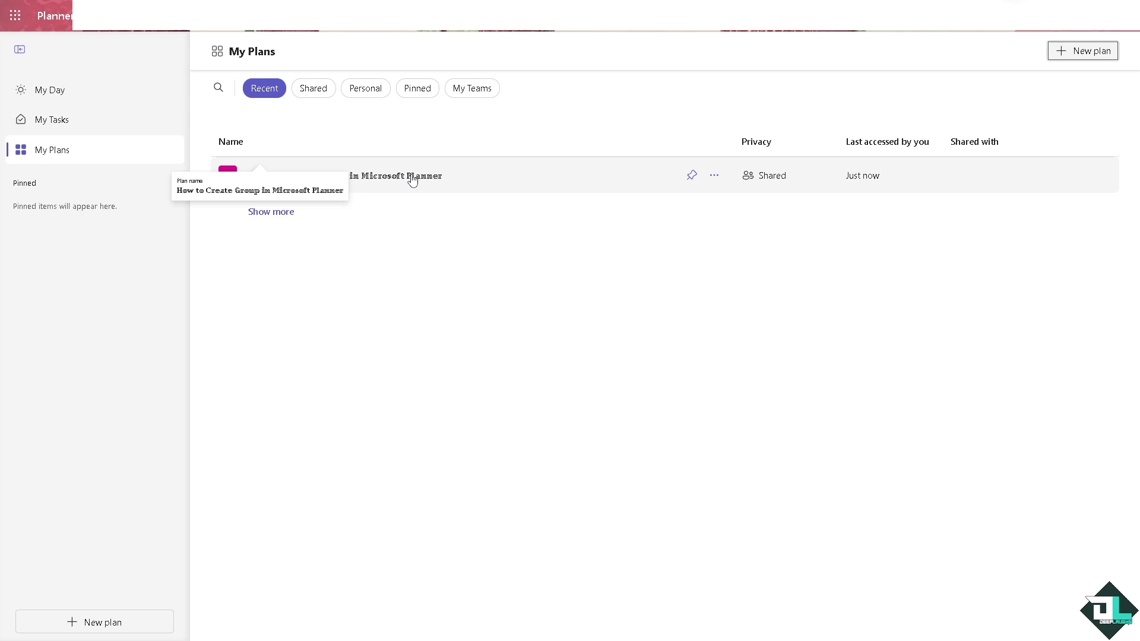
pyautogui.click(720, 178)
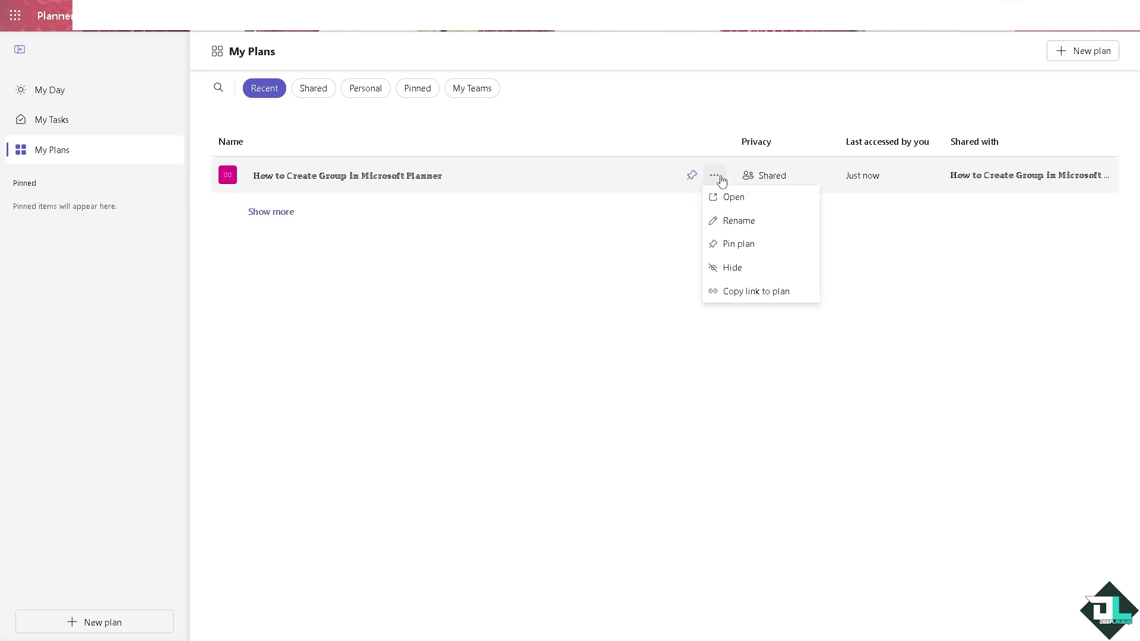
pyautogui.click(417, 180)
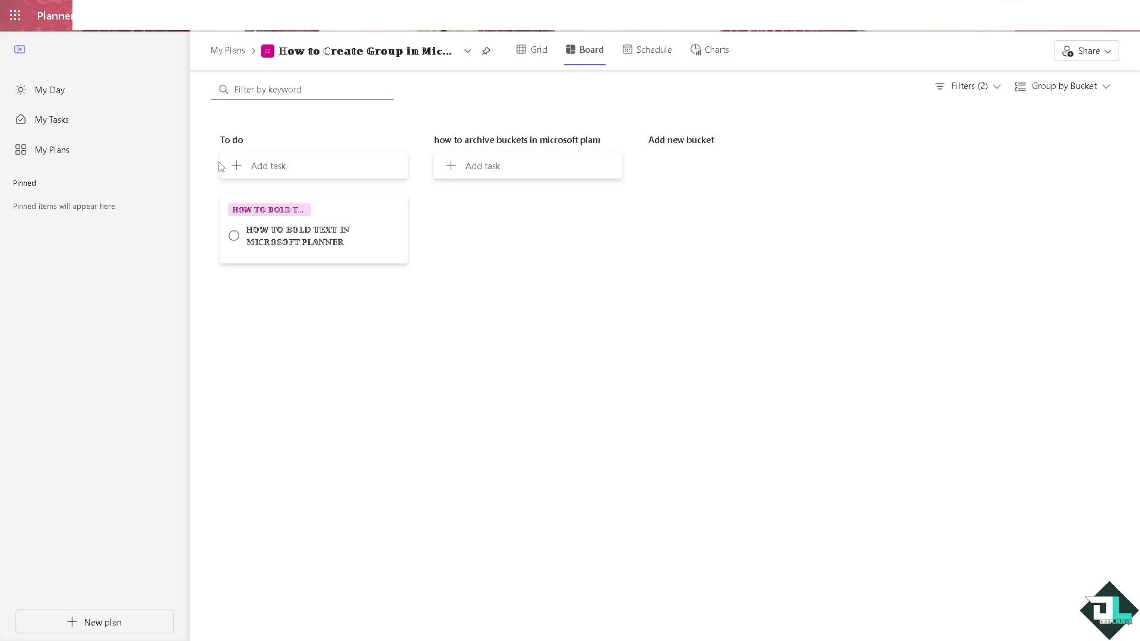
# Paste 'How to Create Group in Microsoft Planner' as the group description in Plan details.
pyautogui.click(421, 56)
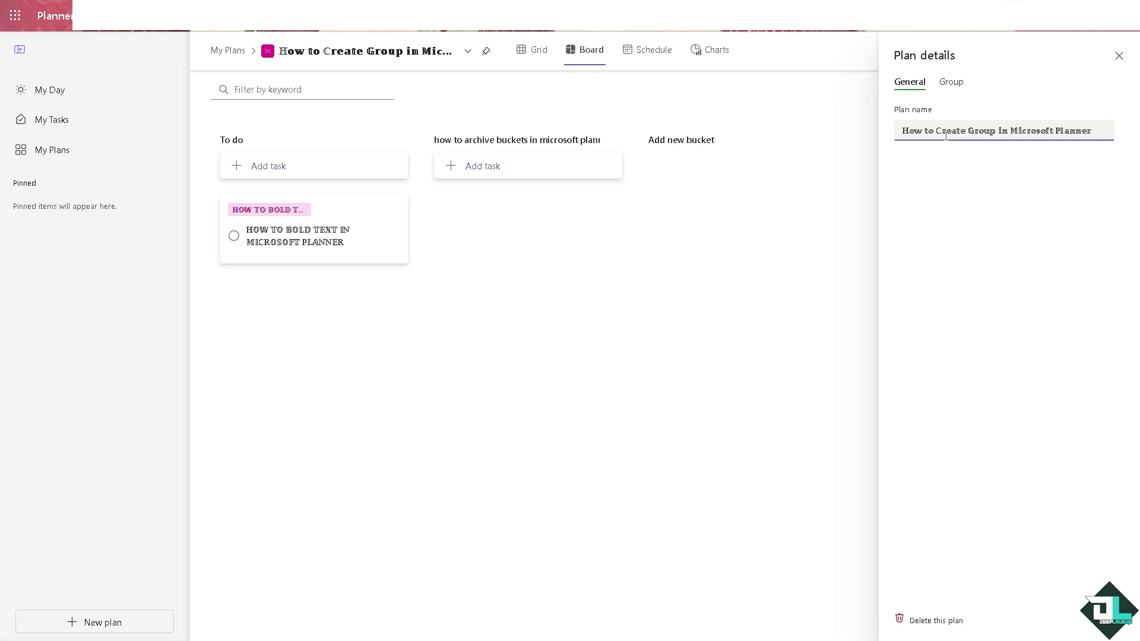
pyautogui.click(951, 83)
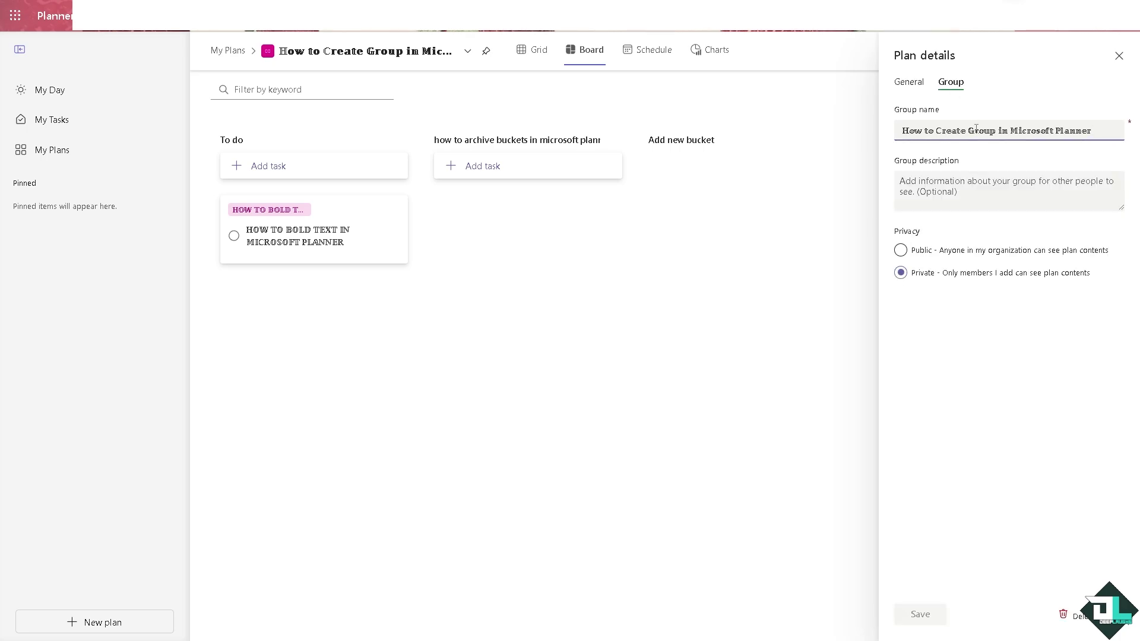
pyautogui.click(964, 187)
pyautogui.write('How to Create Group in Microsoft Planner')
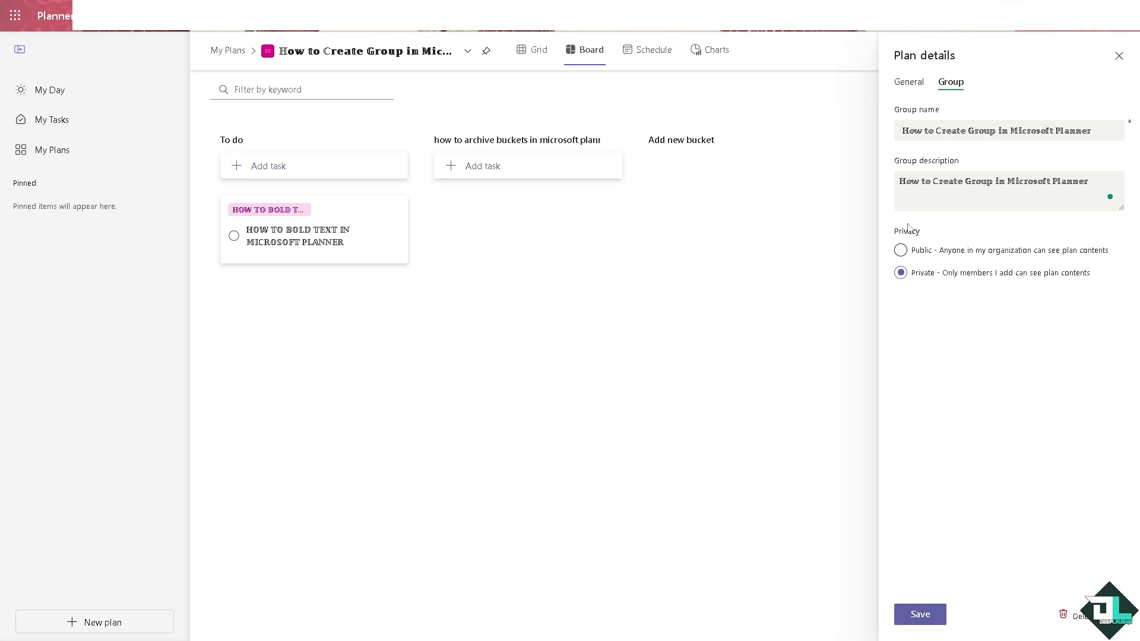
# Back out of the plan-and-group deletion warning without deleting, returning to the plan list.
pyautogui.click(1075, 616)
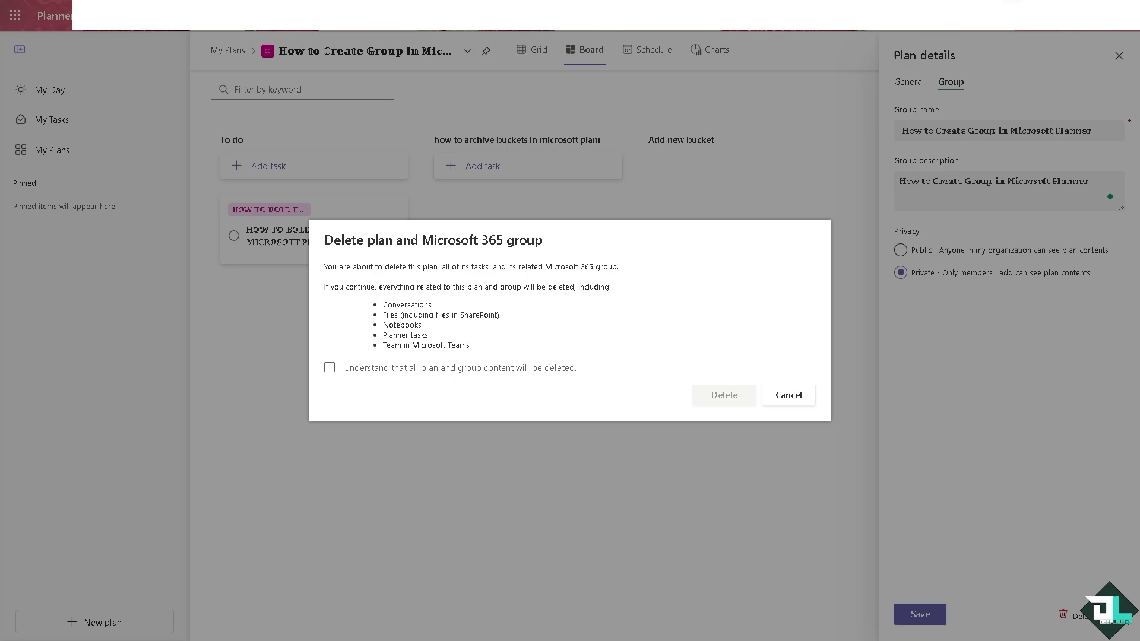
pyautogui.click(330, 367)
pyautogui.click(744, 397)
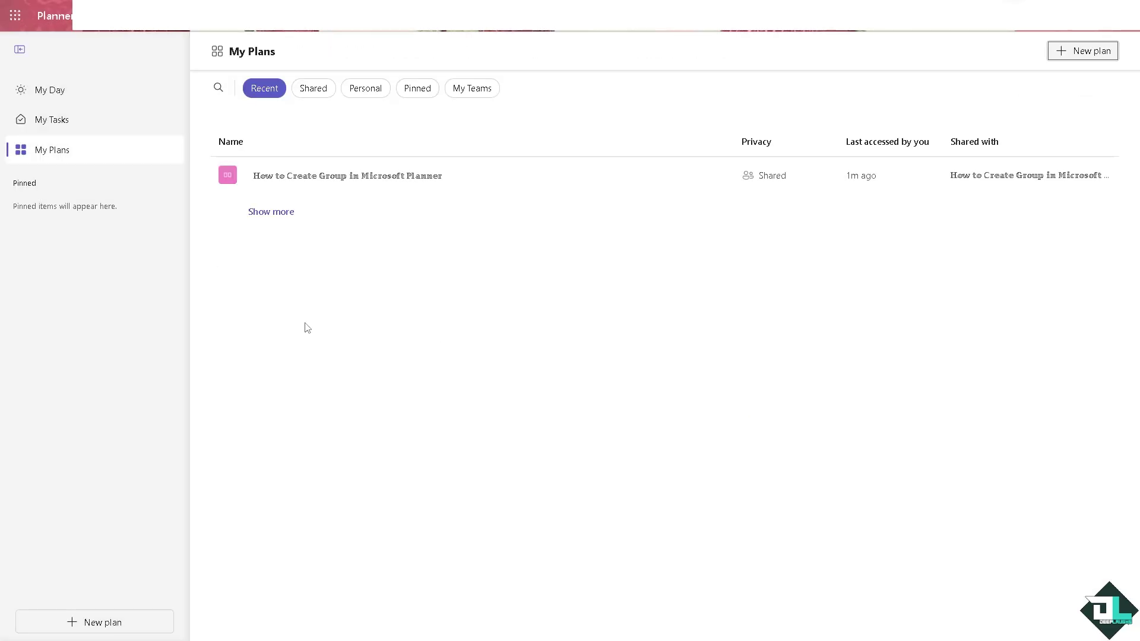